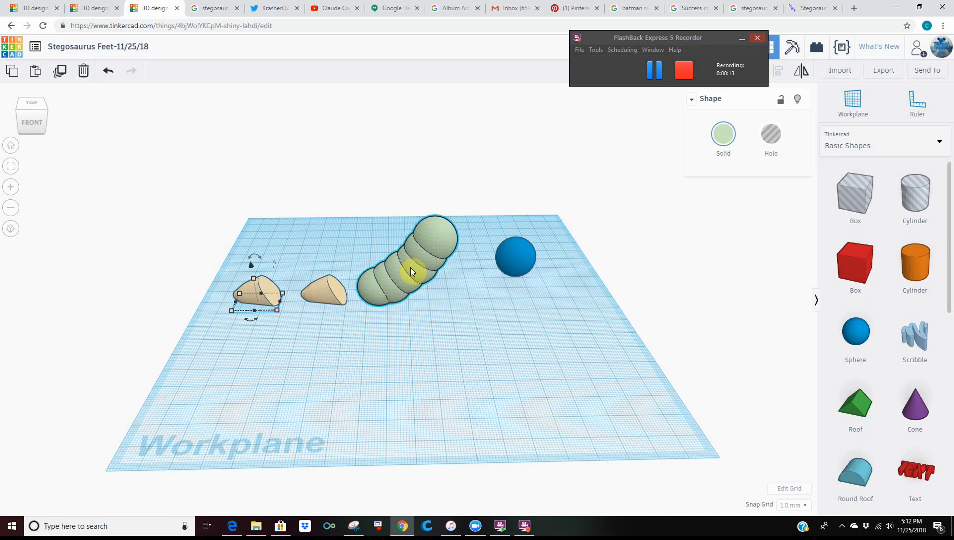
Step: Ungroup the leftmost claw into its cone and the hole shape around it
left_click(404, 271)
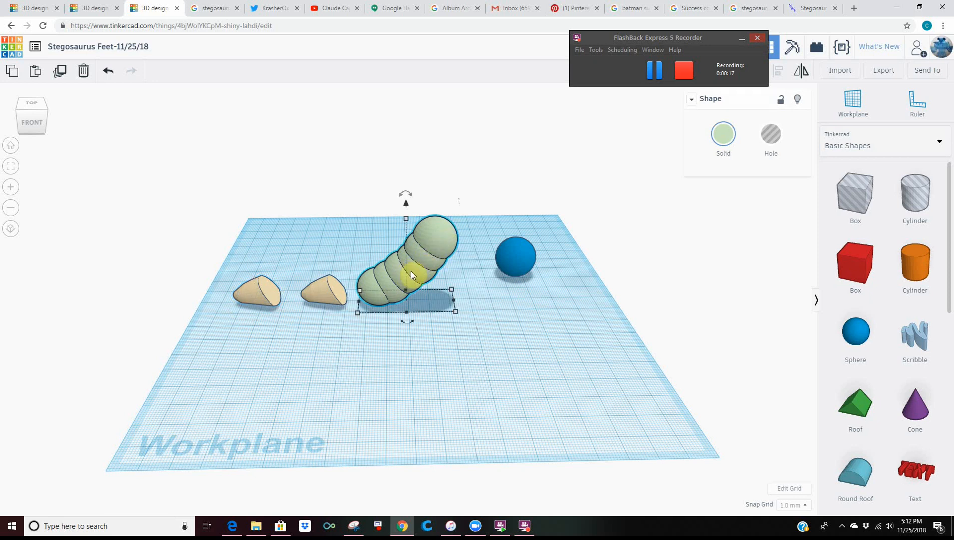
left_click(267, 294)
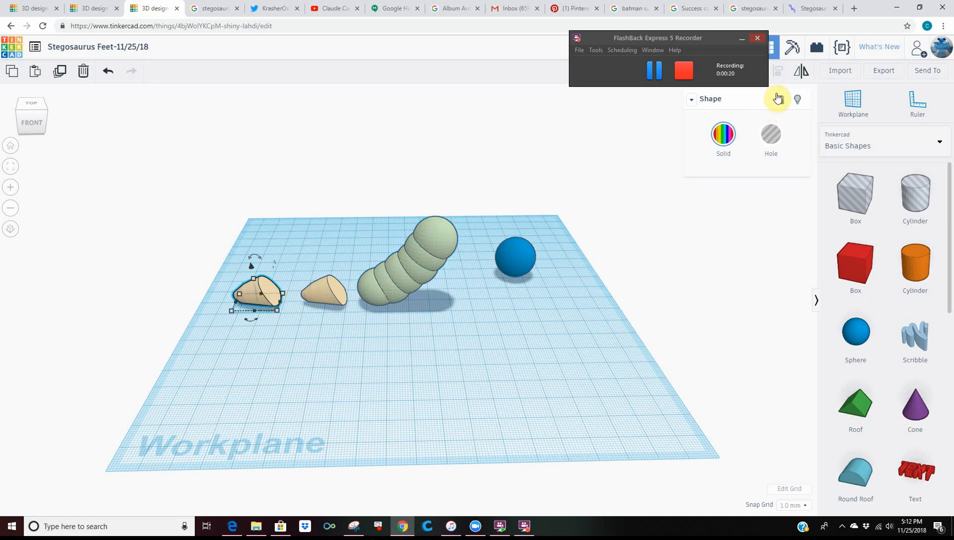
left_click_drag(723, 42, 644, 34)
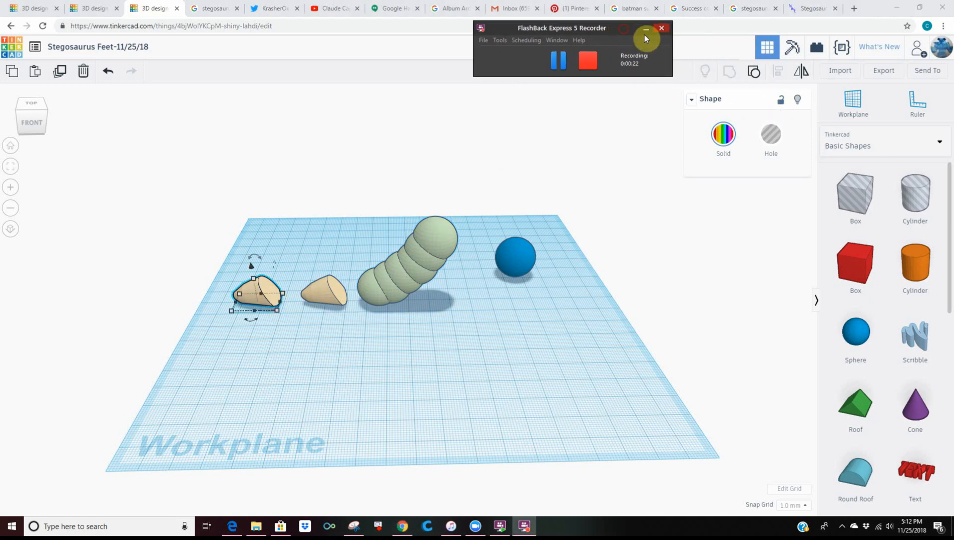
left_click(754, 74)
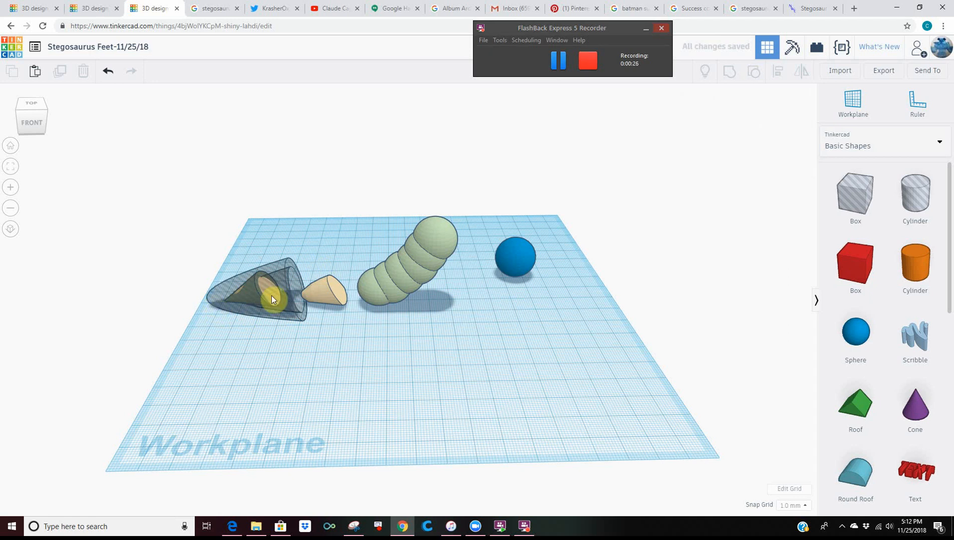
Step: Slide the other loose claw into the lower end of the green toe and group the two shapes
left_click(322, 299)
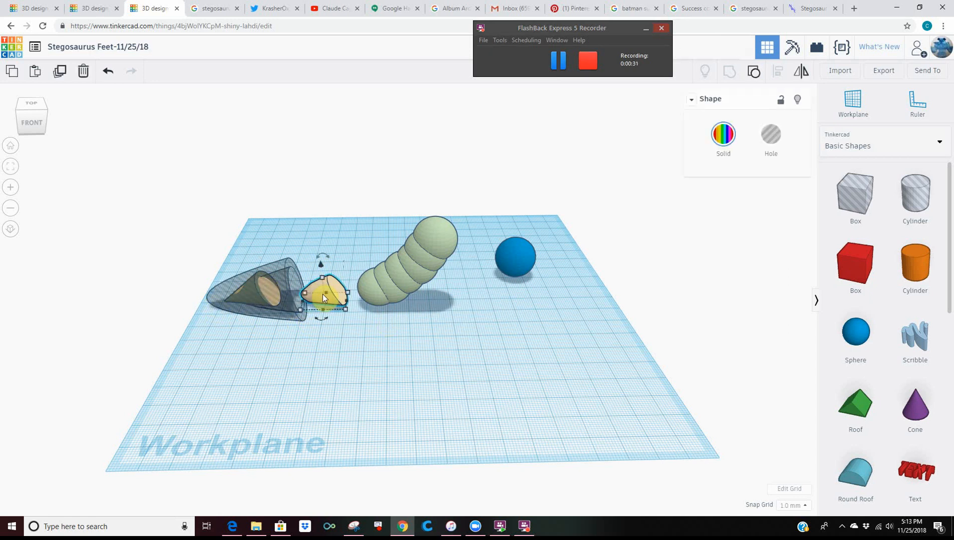
key("Right")
key("Right")
key("Right")
key("Right")
key("Right")
key("Right")
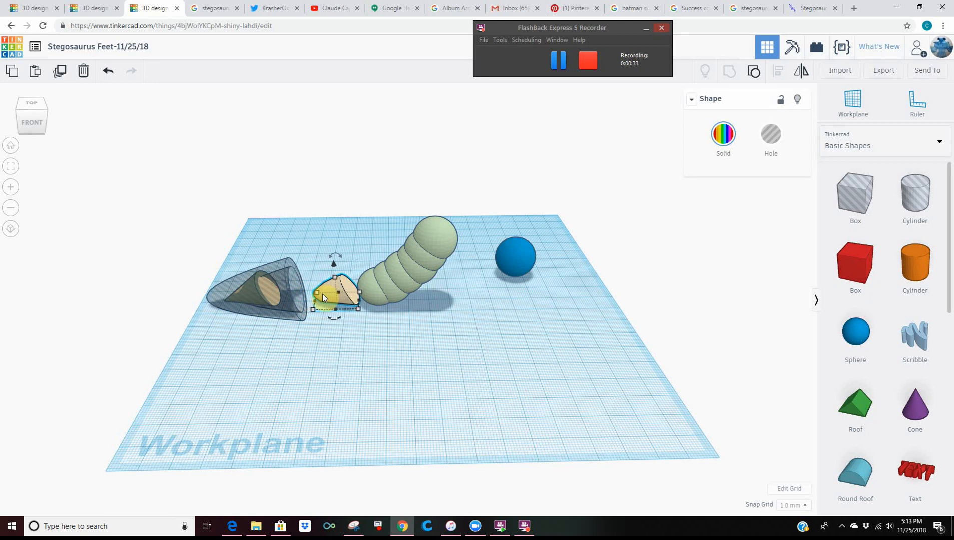
key("Right")
key("Right")
key("Right")
key("Right")
key("Right")
key("Right")
key("Right")
key("Right")
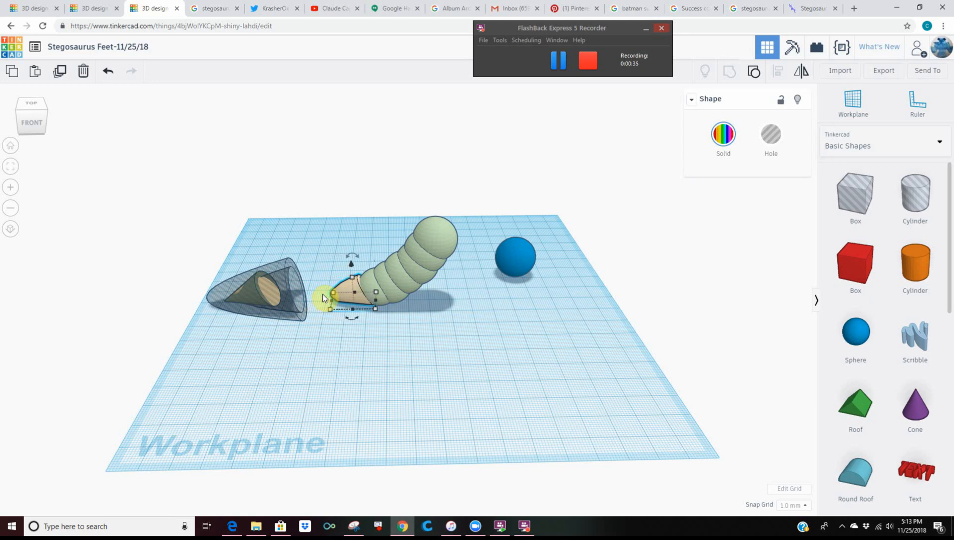
key("Right")
key("Right")
key("Right")
key("Right")
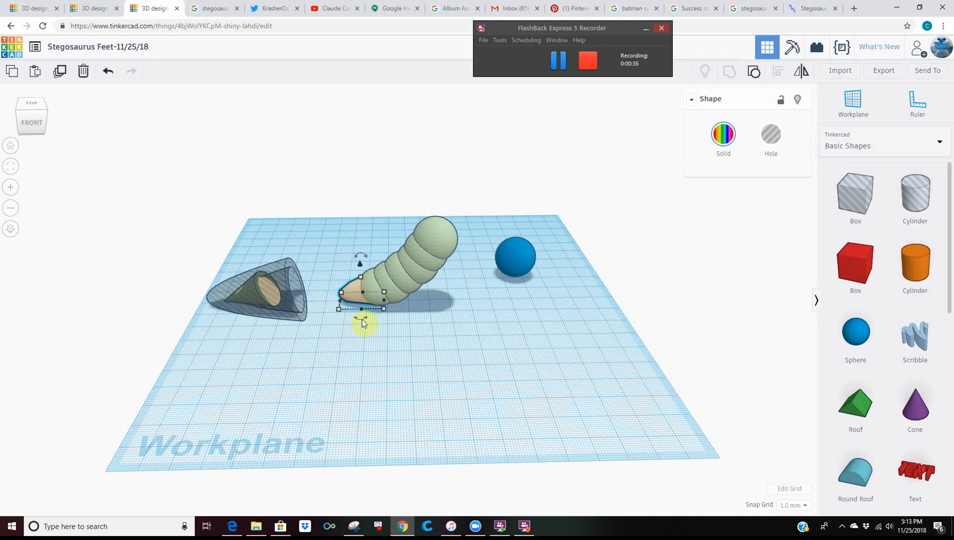
key("Left")
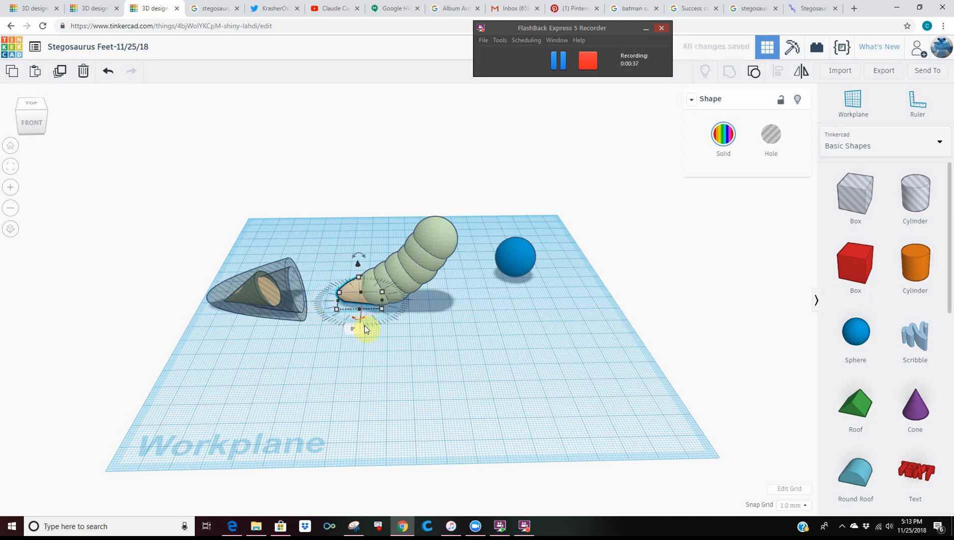
left_click(382, 293, "shift")
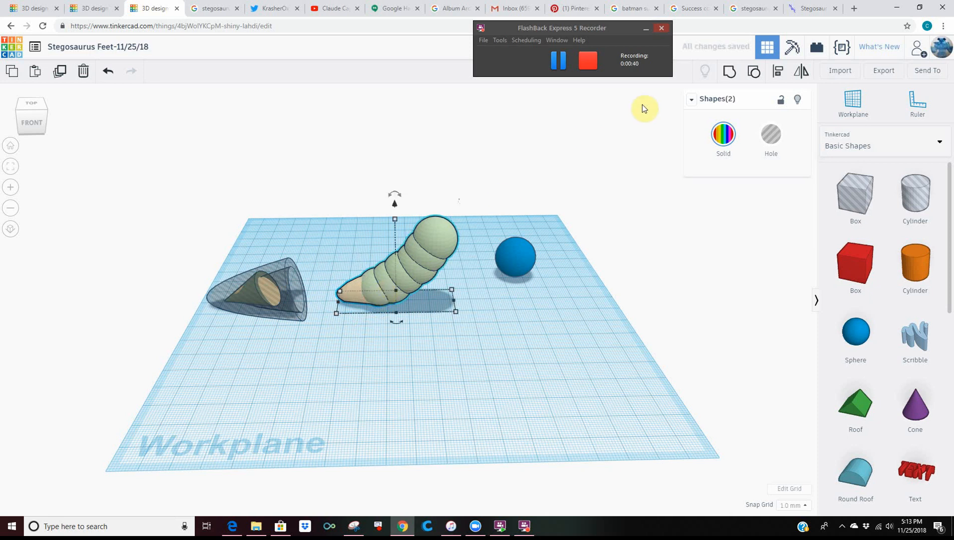
left_click(728, 76)
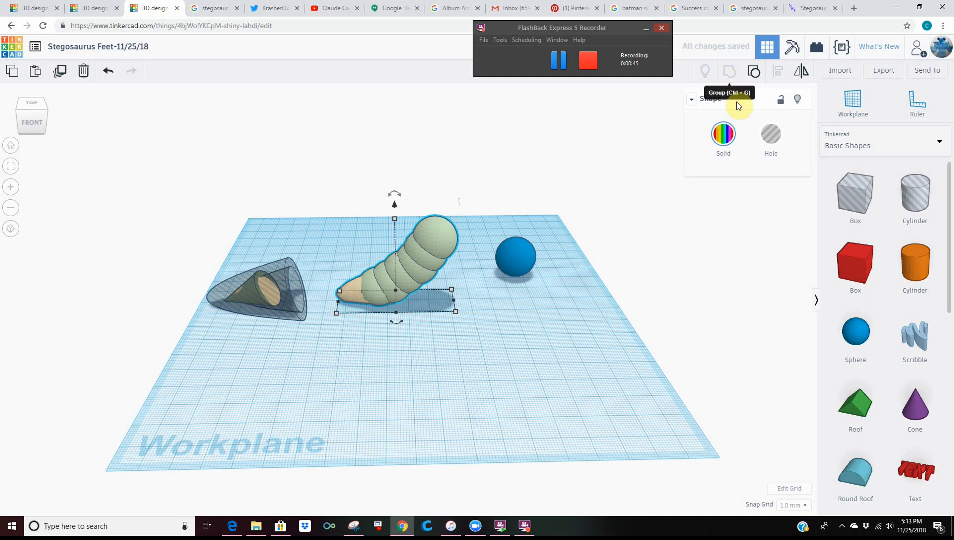
Step: Duplicate the clawed toe, shift the copy backward beside the original, and rotate it 15° about the vertical axis
right_click_drag(522, 250, 524, 304)
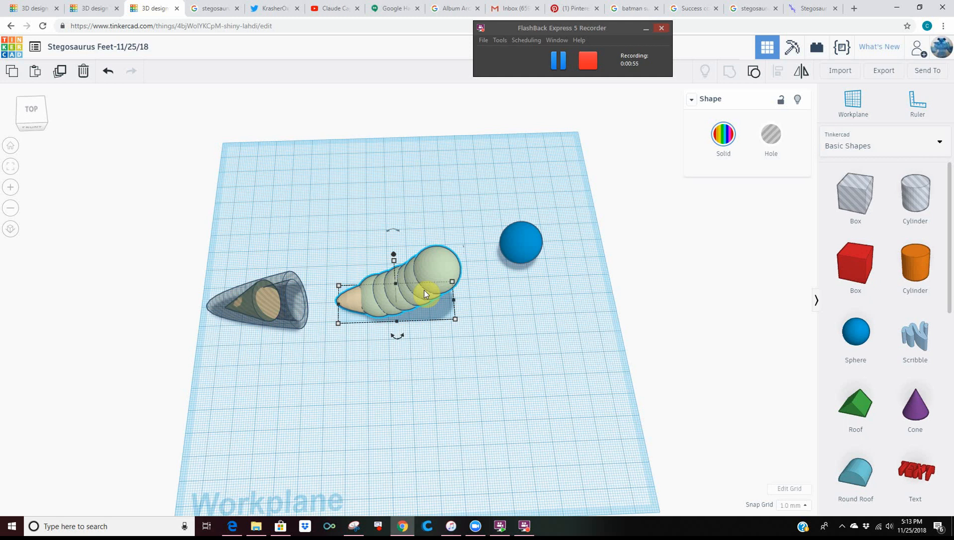
key("ctrl+d")
key("Up")
key("Up")
key("Up")
key("Up")
key("Up")
key("Up")
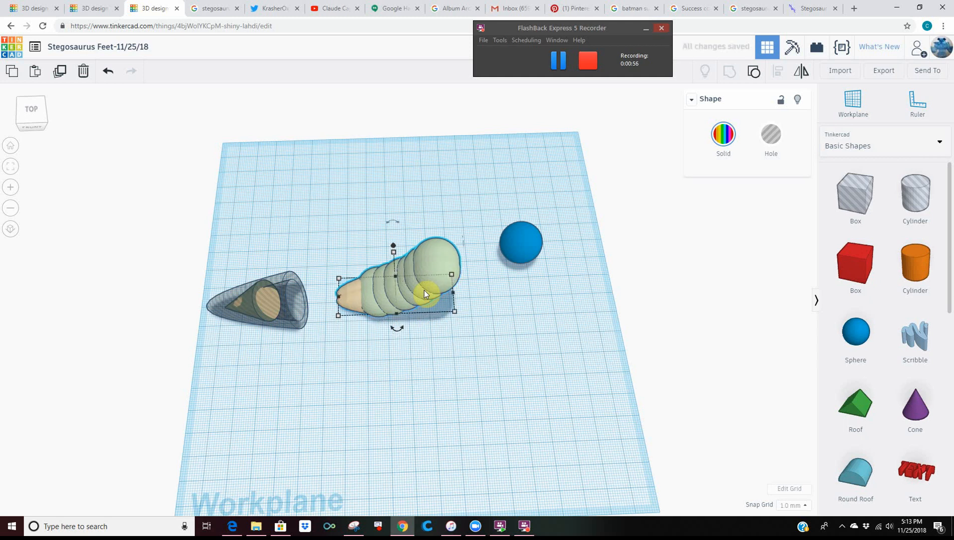
left_click_drag(402, 318, 371, 411)
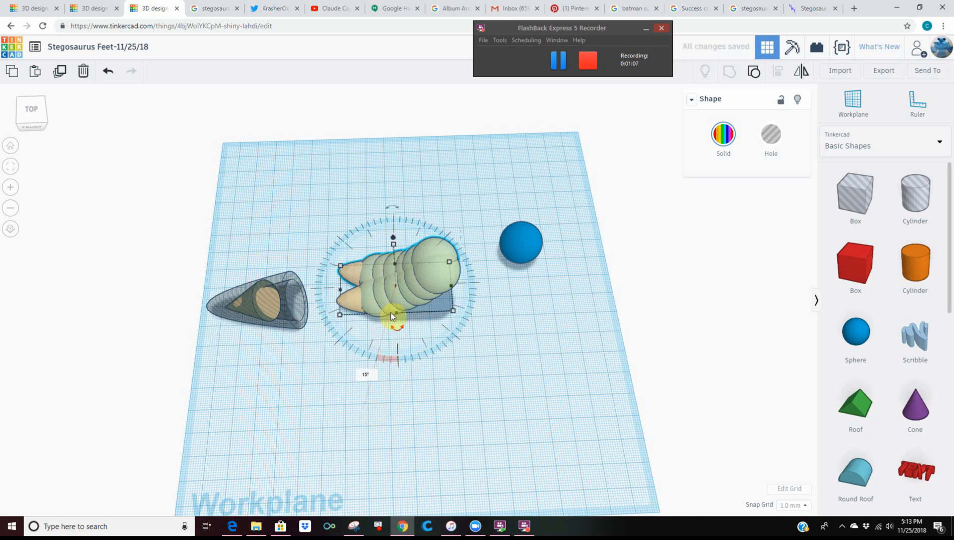
Step: Shrink the copied toe's footprint to 25.03 mm deep and then 52.33 mm long, and rotate it another 7°
left_click_drag(395, 315, 396, 311)
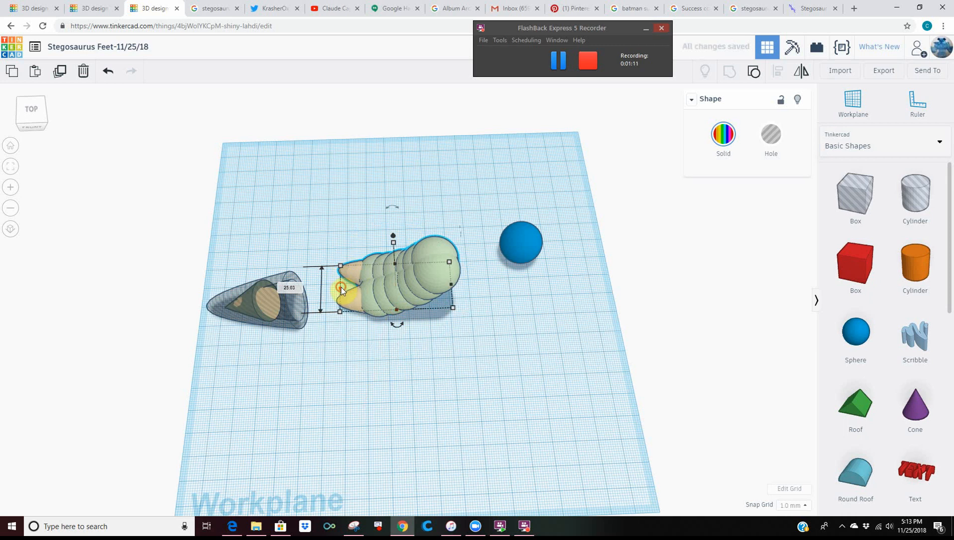
left_click_drag(345, 289, 349, 290)
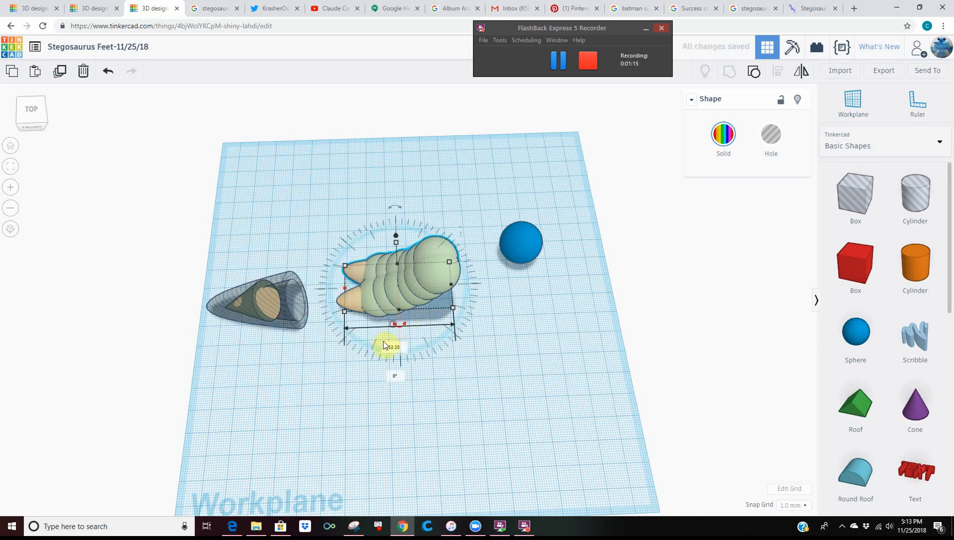
left_click_drag(369, 361, 372, 385)
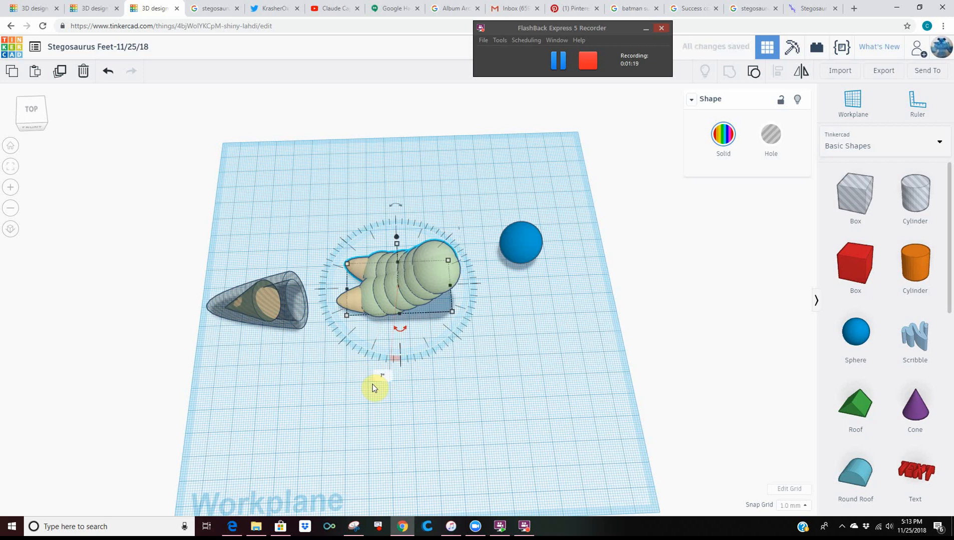
Step: Duplicate the adjusted toe twice with the same offset and rotation to fan two more toes behind it
key("ctrl+d")
key("ctrl+d")
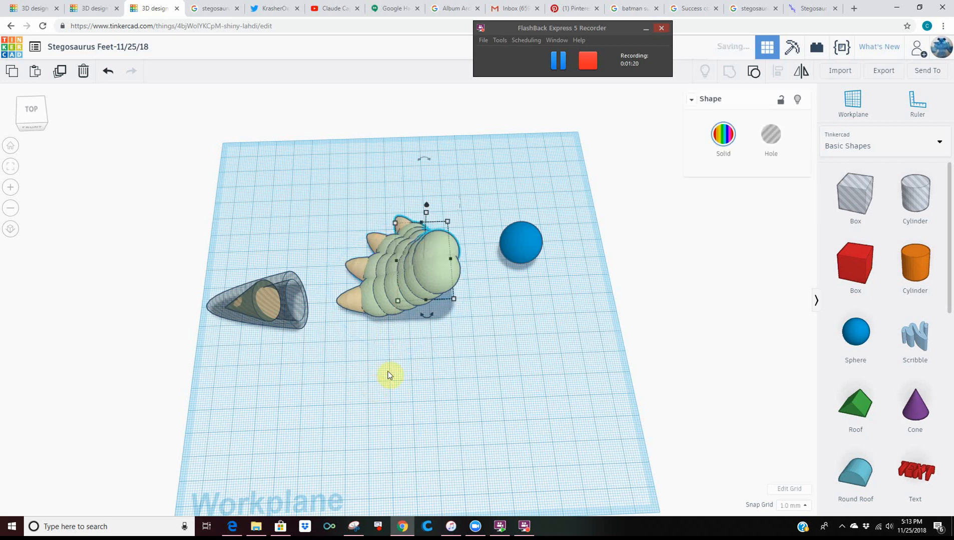
Step: Duplicate the original front toe, swing the copy's claw forward by about 25°, and shift it forward and 3 mm right
left_click(385, 312)
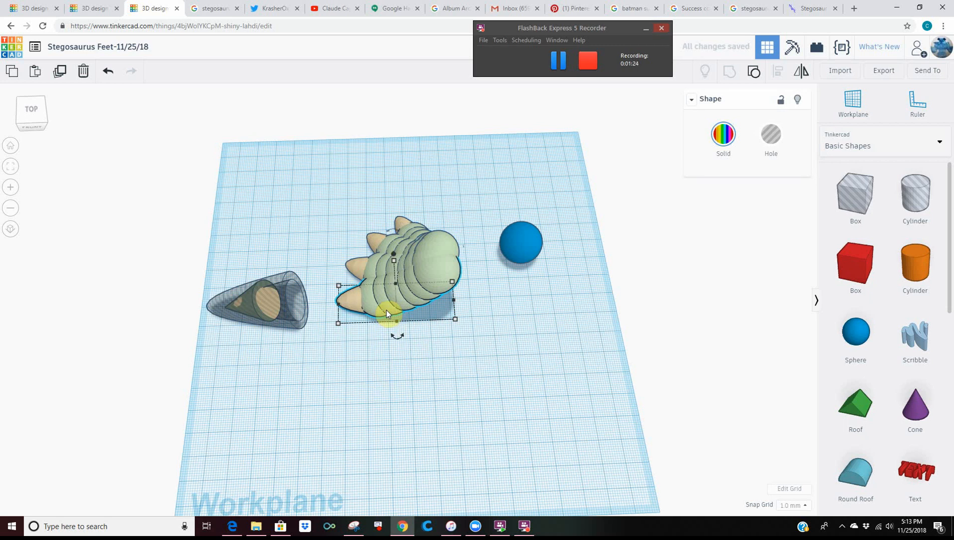
key("ctrl+d")
key("Down")
key("Down")
key("Down")
key("Down")
key("Down")
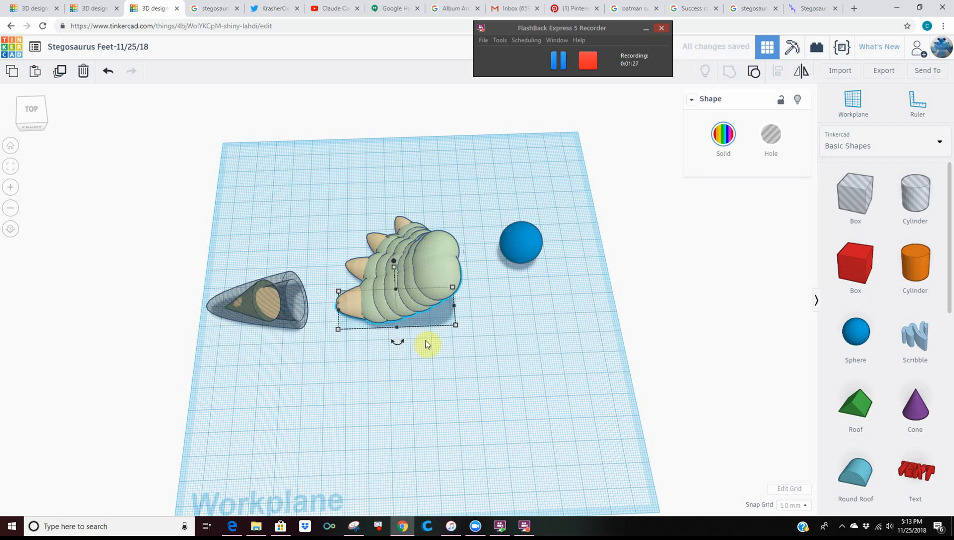
left_click_drag(404, 348, 462, 398)
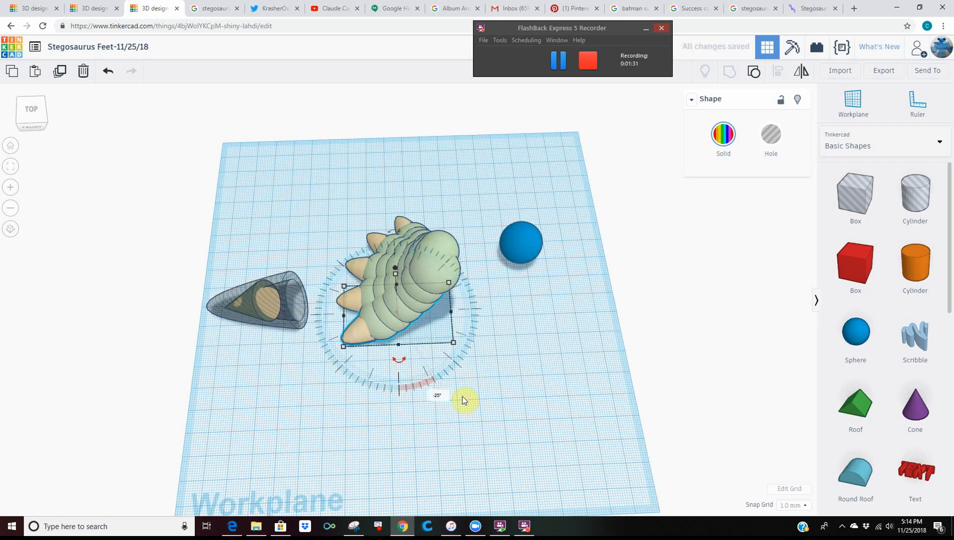
key("Right")
key("Right")
key("Right")
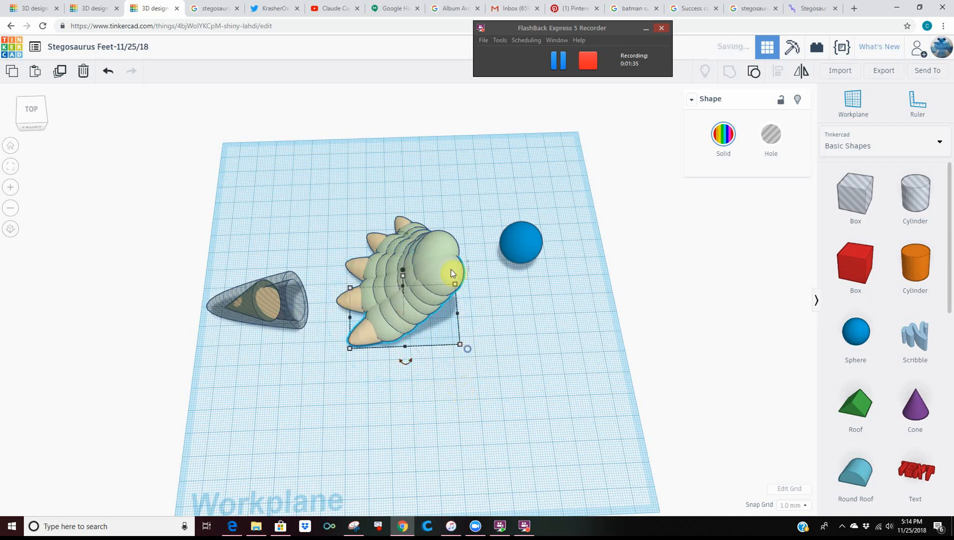
Step: Move the blue sphere against the rear of the toes, centre it there, and raise it 21 mm above the workplane
right_click_drag(451, 275, 515, 263)
left_click_drag(514, 260, 479, 298)
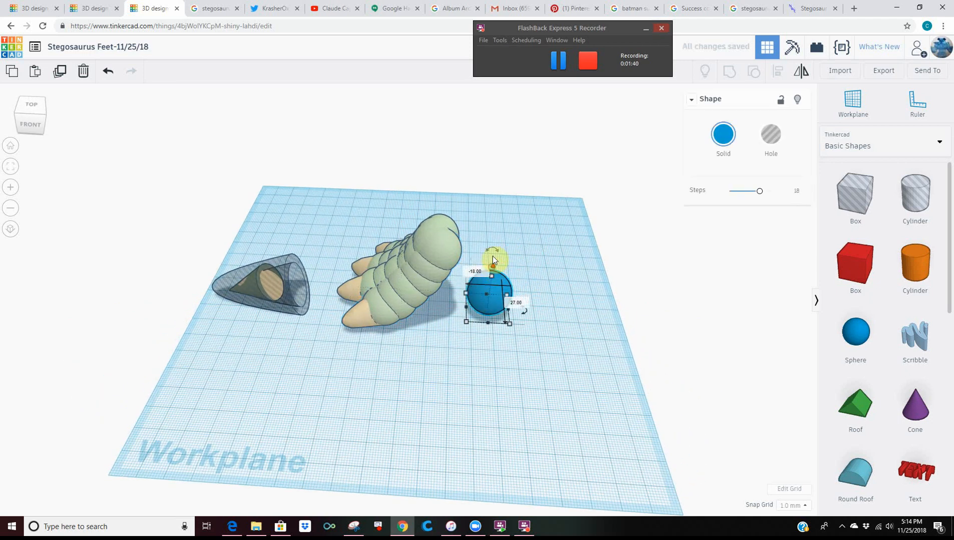
left_click_drag(492, 256, 492, 235)
right_click_drag(454, 336, 289, 214)
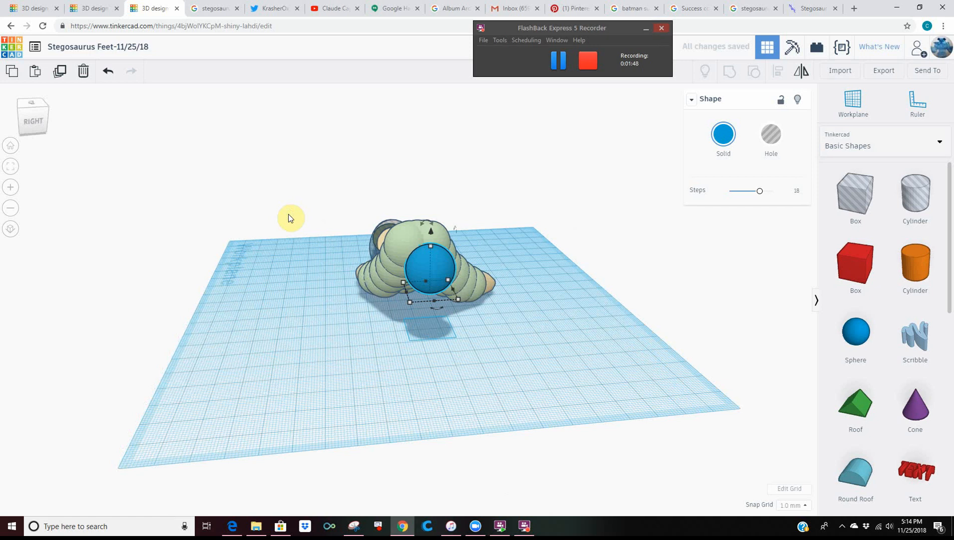
key("Left")
key("Left")
key("Up")
key("Up")
key("Up")
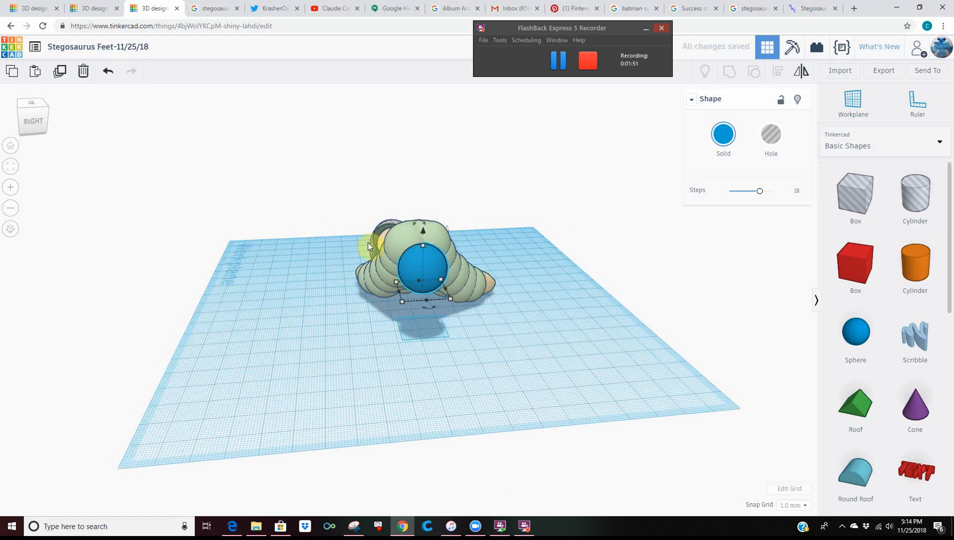
left_click_drag(419, 229, 424, 222)
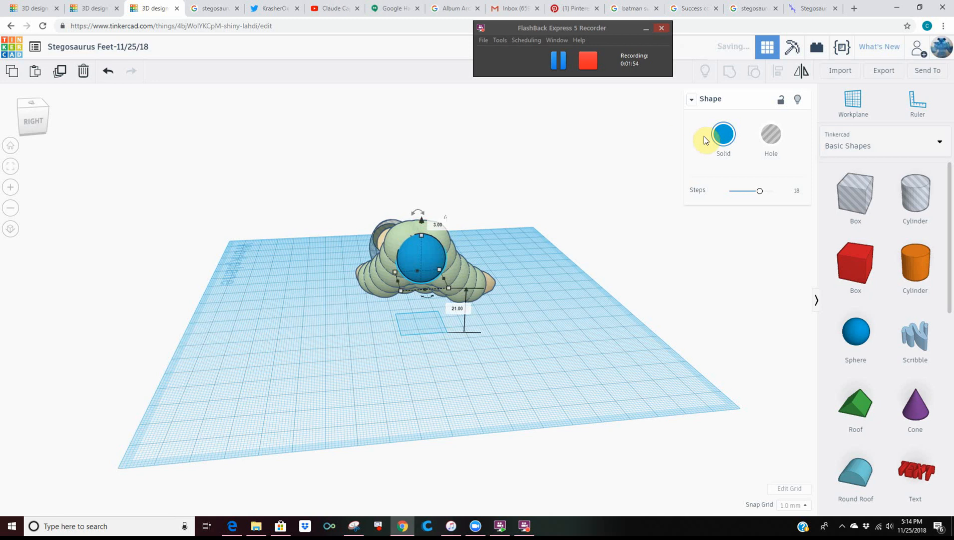
Step: Change the blue sphere's solid colour to the light green preset that matches the toes
left_click(723, 134)
left_click(765, 207)
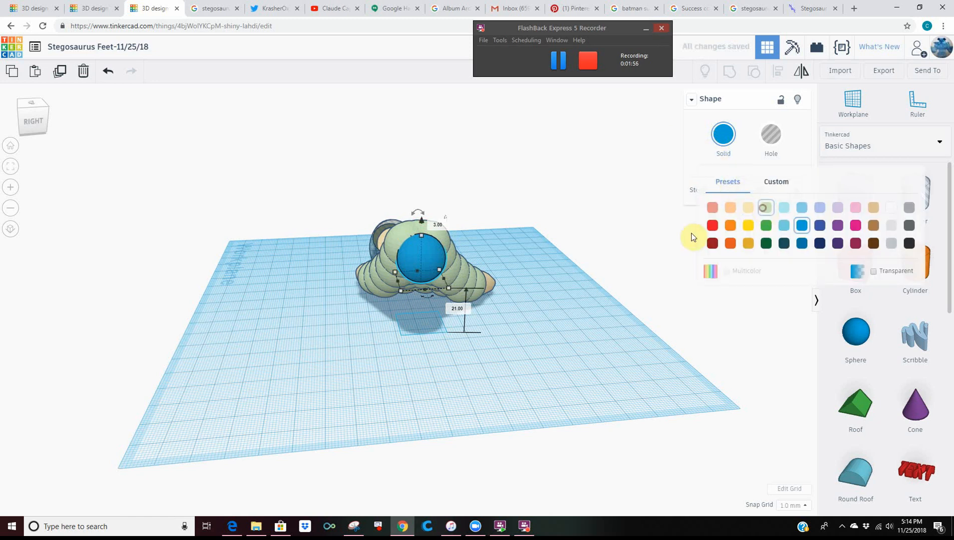
right_click_drag(586, 285, 567, 289)
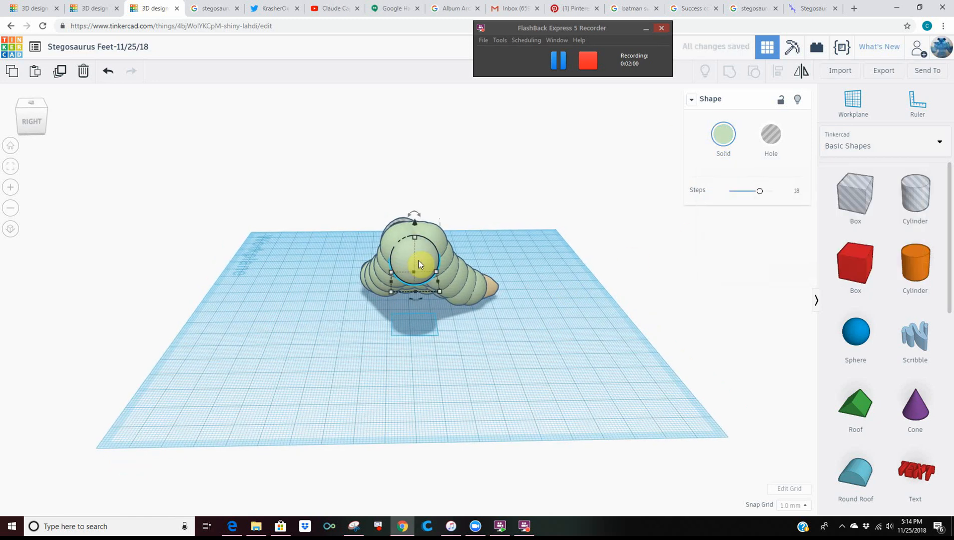
Step: Lower the green sphere to 17 mm above the workplane and stretch it to 24 mm in width and length
left_click(418, 261)
left_click(415, 230)
left_click_drag(414, 222, 415, 231)
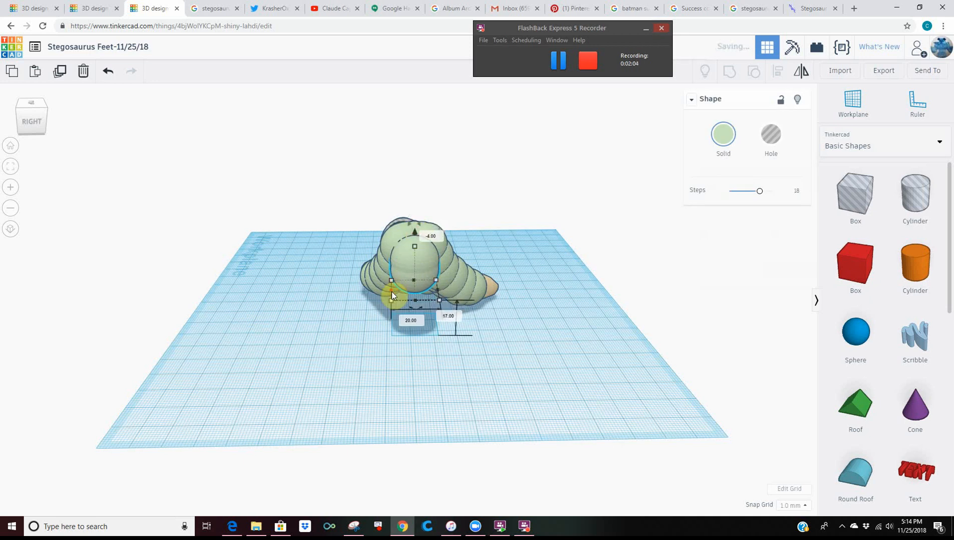
left_click_drag(391, 293, 383, 300)
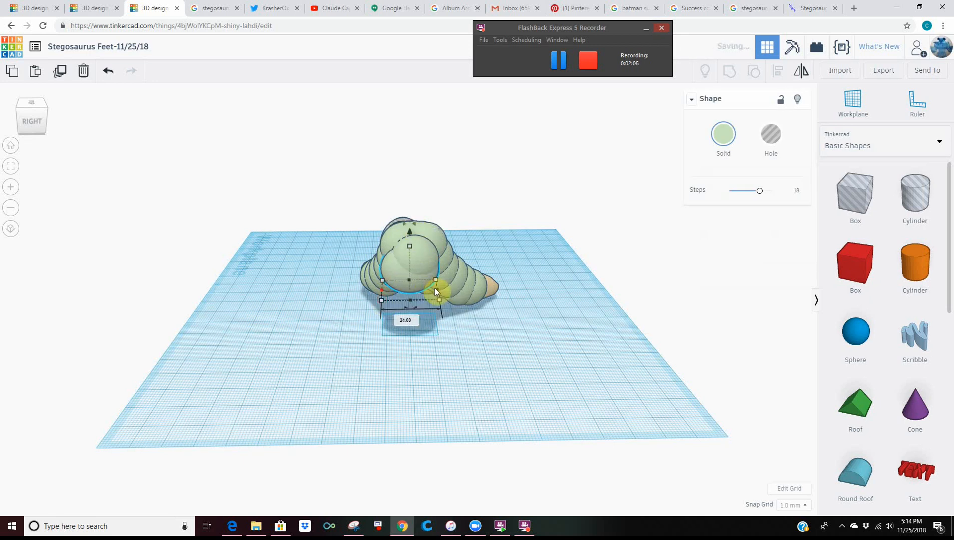
left_click_drag(439, 291, 436, 290)
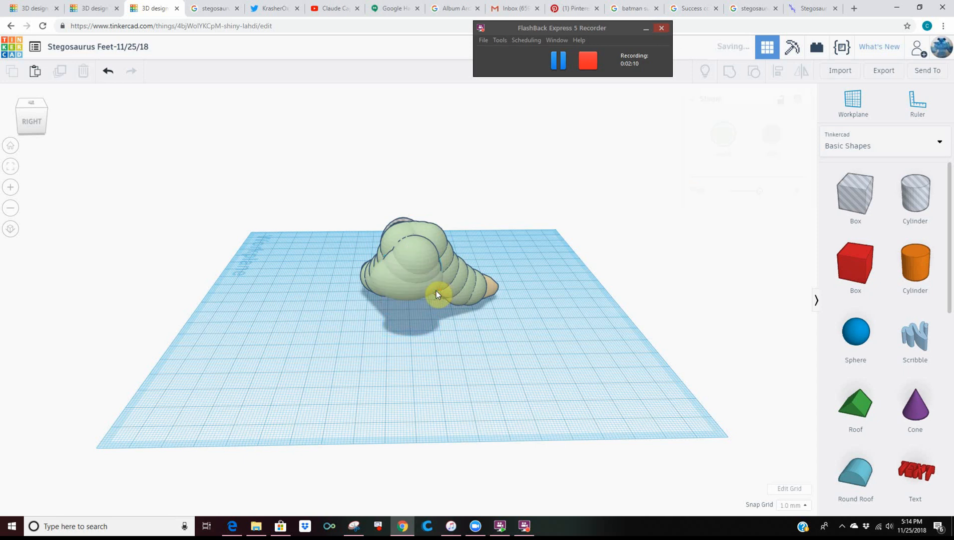
right_click_drag(462, 288, 435, 278)
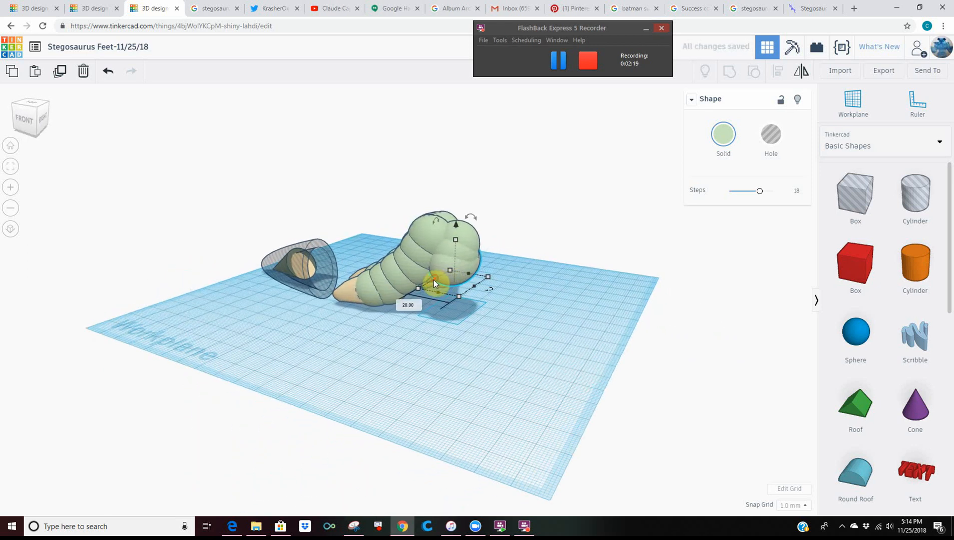
left_click_drag(433, 279, 404, 291)
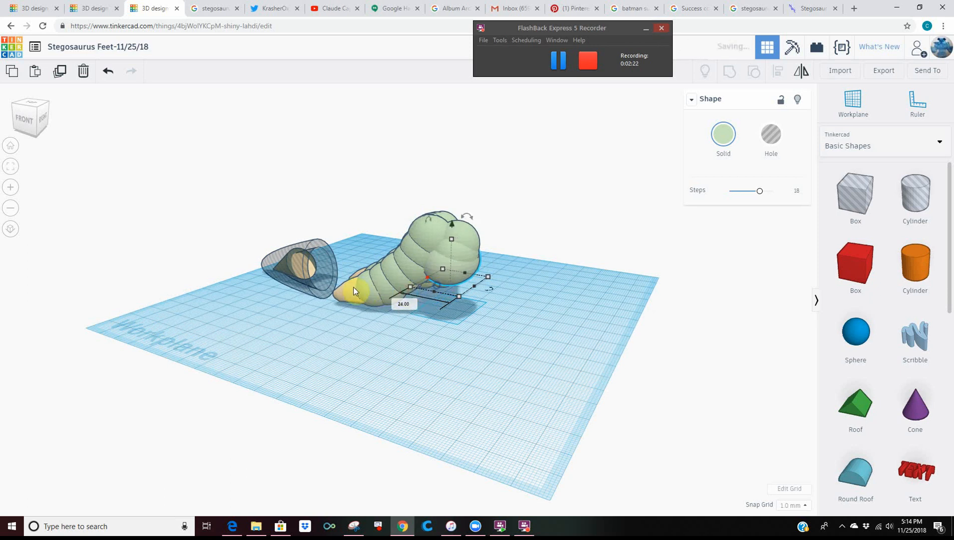
Step: Duplicate the stretched green sphere repeatedly down the rear of the foot and narrow the lowest copy to 42 mm
right_click_drag(354, 286, 319, 287)
key("ctrl+d")
key("ctrl+d")
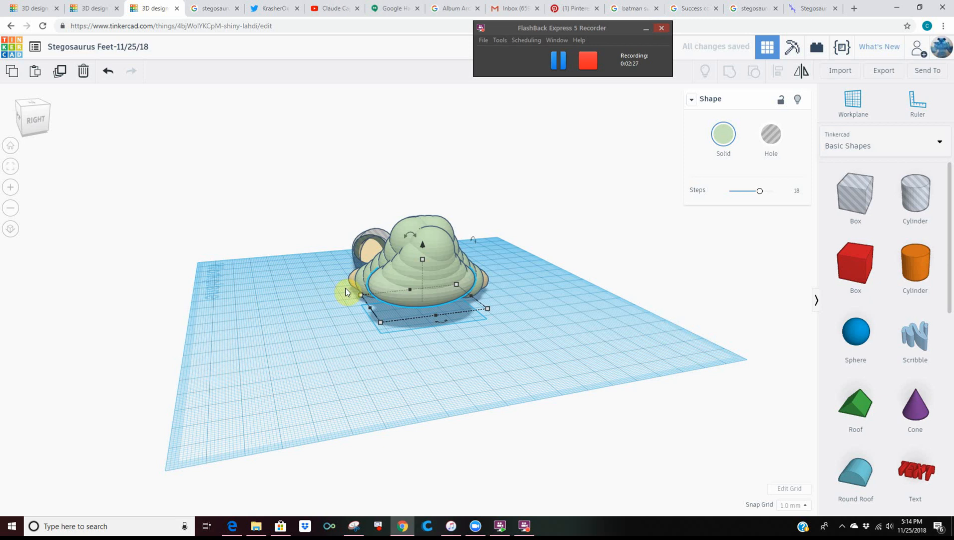
left_click_drag(371, 310, 379, 318)
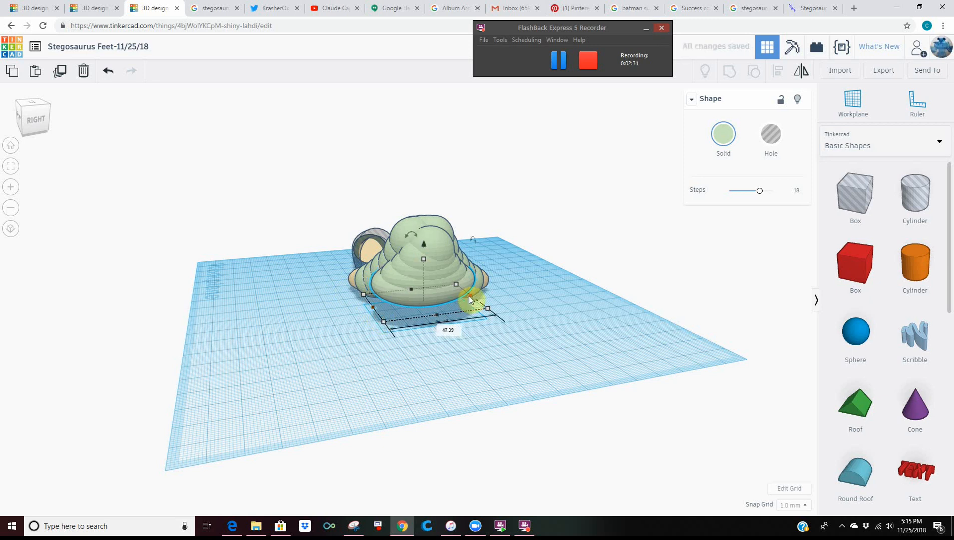
left_click_drag(470, 297, 465, 303)
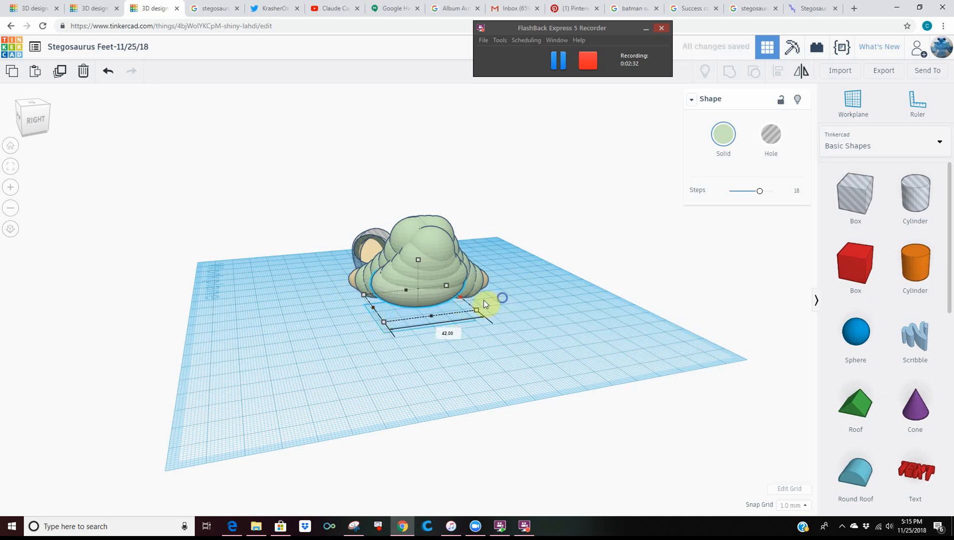
Step: Continue the stack with further sphere duplicates down to the base, and delete the lowest one that sticks out beneath the foot
right_click_drag(484, 300, 465, 299)
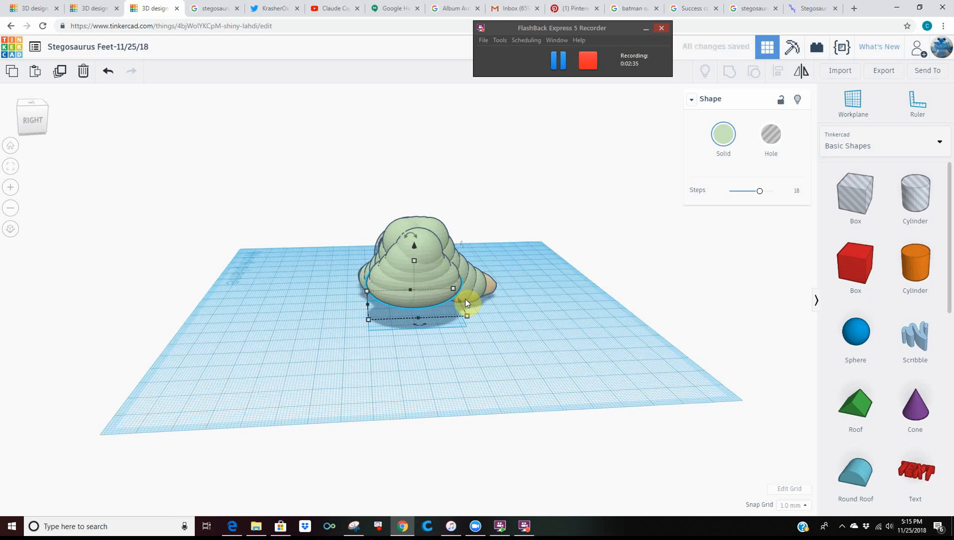
key("ctrl+d")
key("ctrl+d")
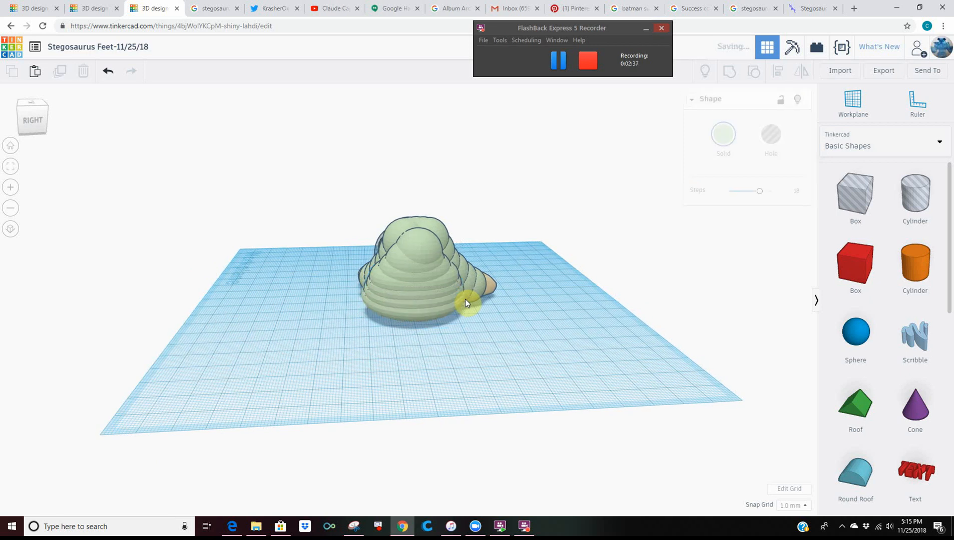
key("ctrl+d")
key("ctrl+d")
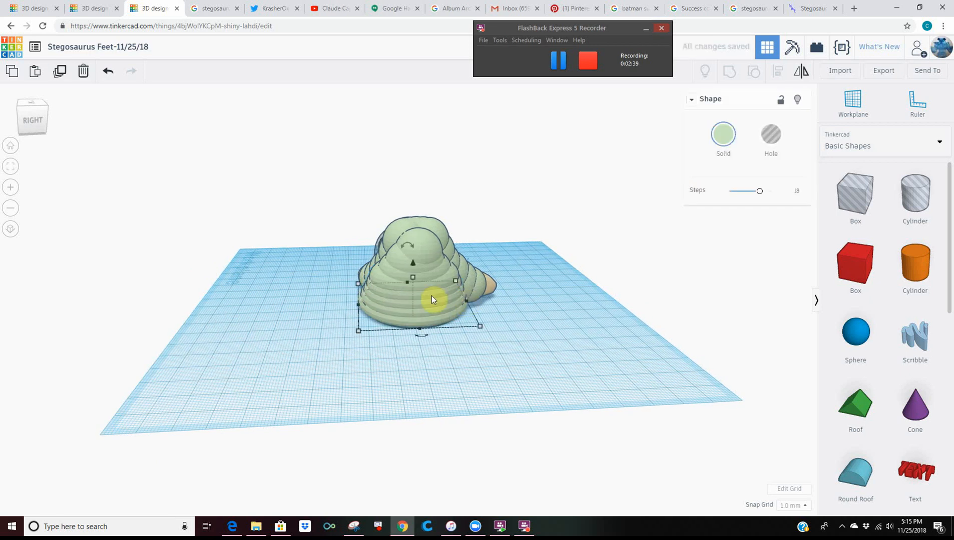
right_click_drag(450, 343, 413, 299)
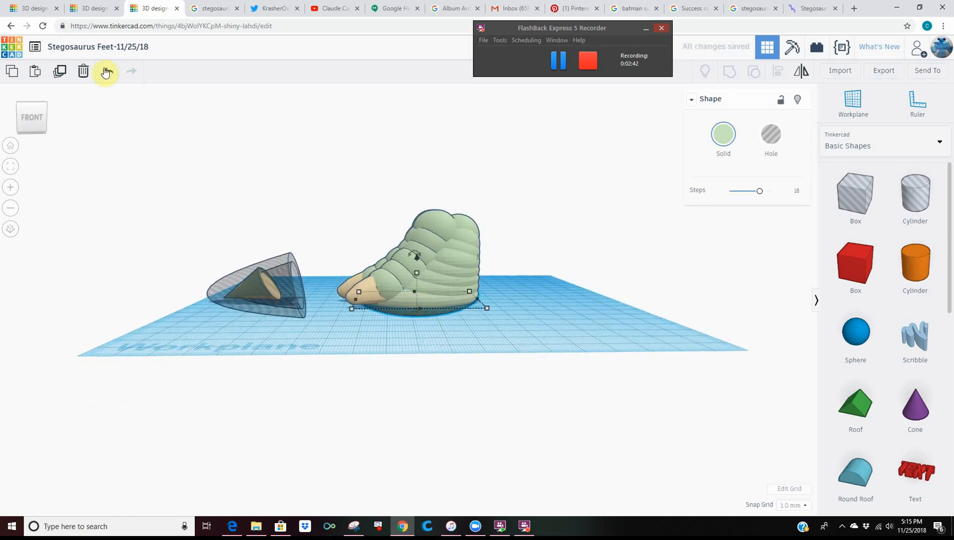
left_click(83, 70)
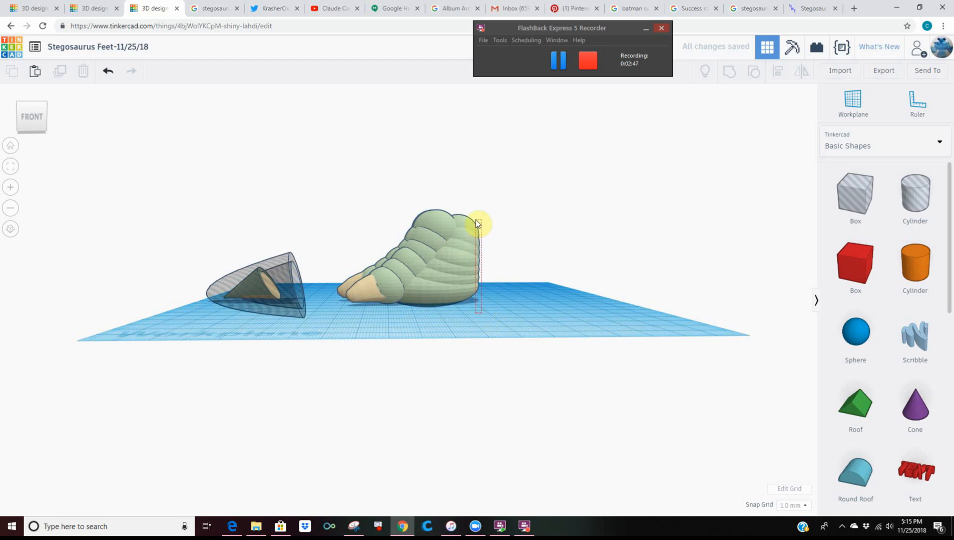
Step: Select the seven stacked spheres at the rear of the foot and raise them 2 mm together
left_click(465, 209)
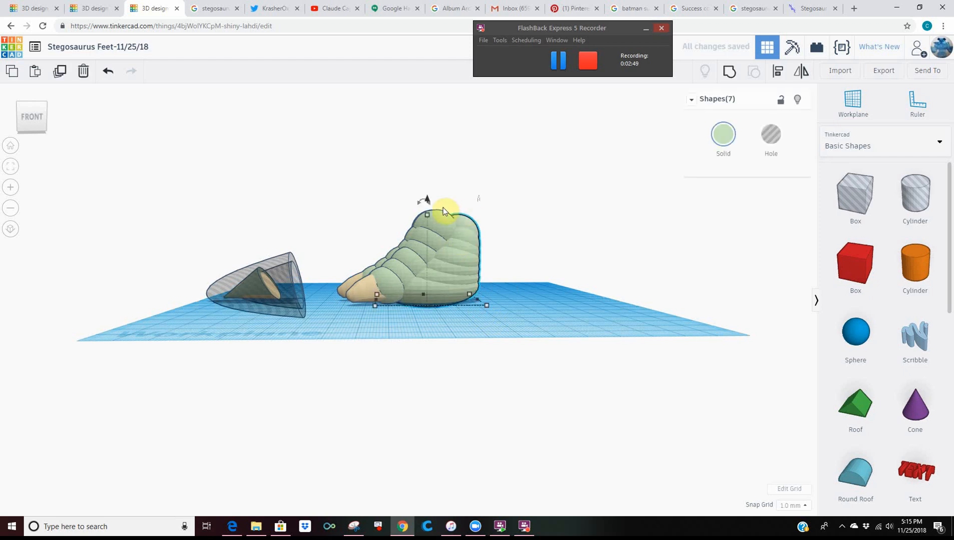
left_click_drag(426, 200, 427, 196)
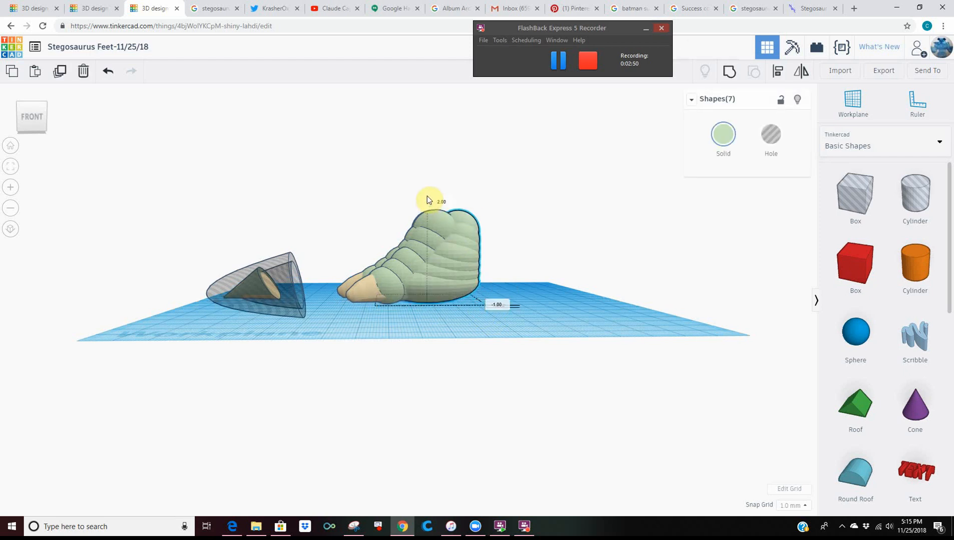
right_click_drag(518, 258, 272, 289)
left_click(345, 320)
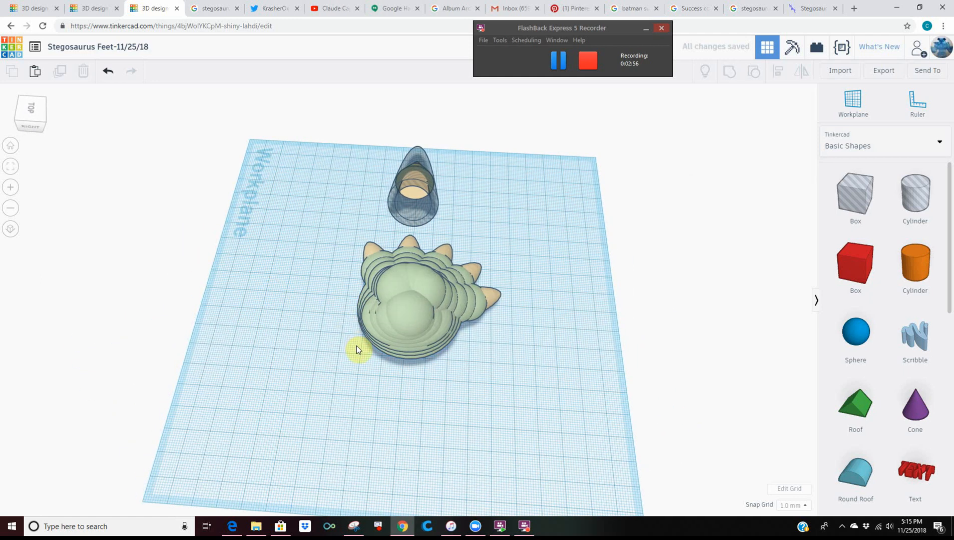
Step: Set a copy of the seven rear spheres aside to the left of the foot and group it
right_click_drag(355, 349, 382, 359)
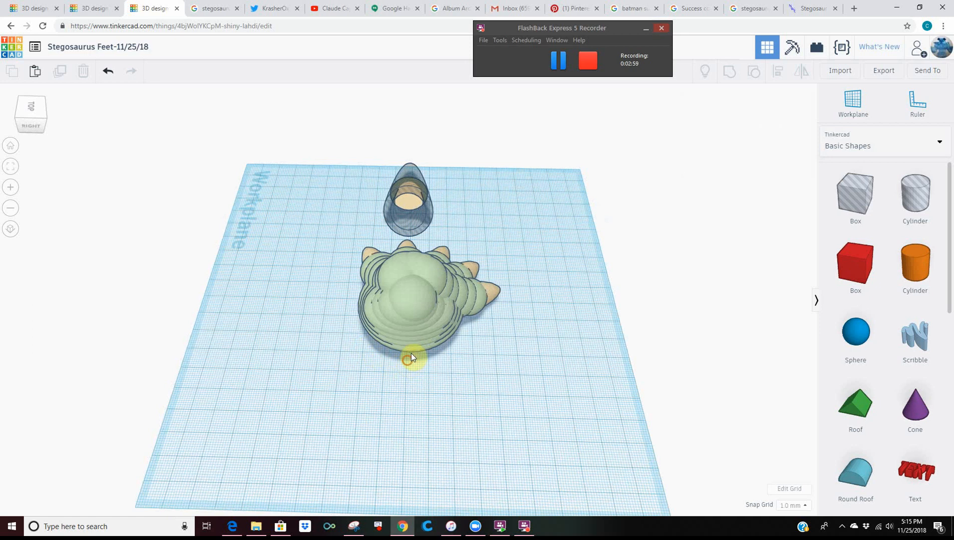
left_click_drag(417, 314, 273, 340)
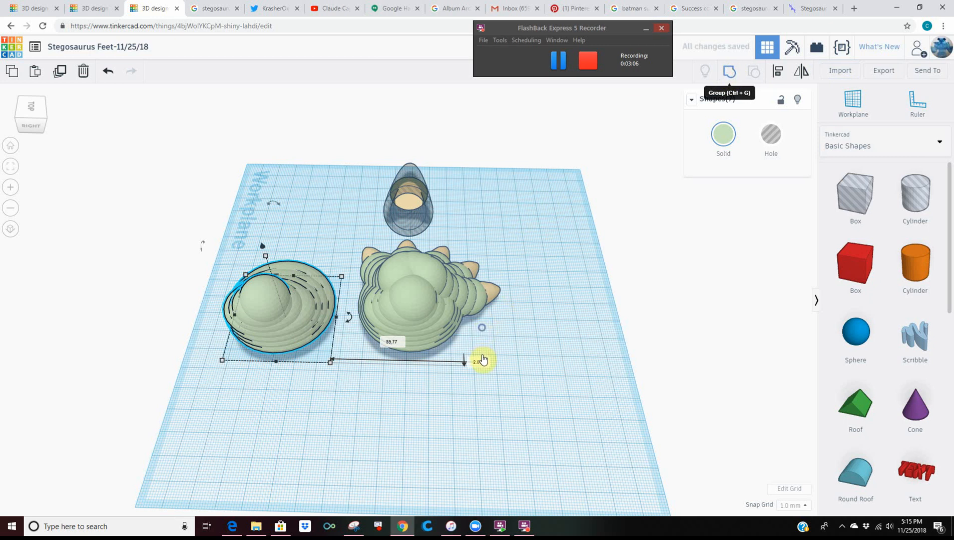
Step: Move the toe second from the left out of the foot, 47 mm left and 45 mm forward, beside the transparent claw piece
right_click_drag(415, 253, 419, 314)
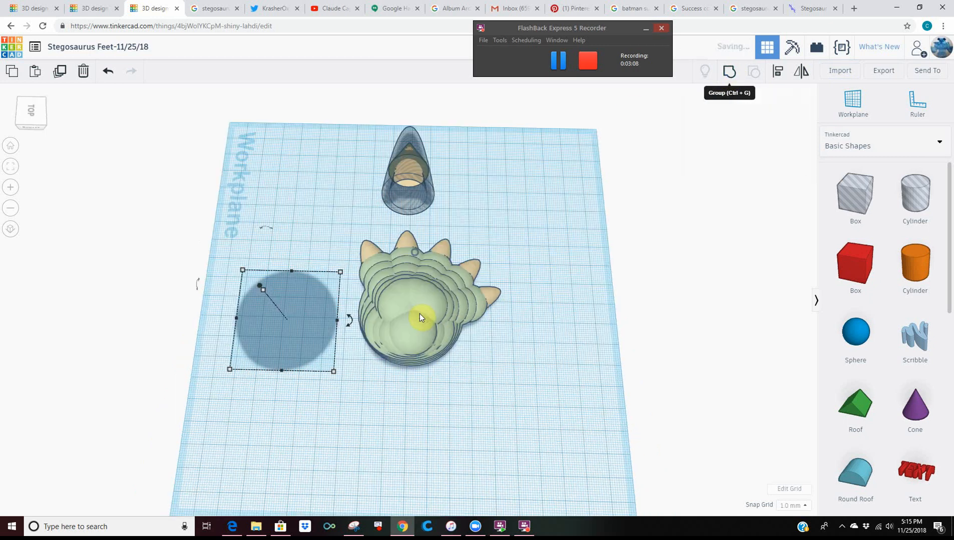
left_click_drag(405, 279, 302, 184)
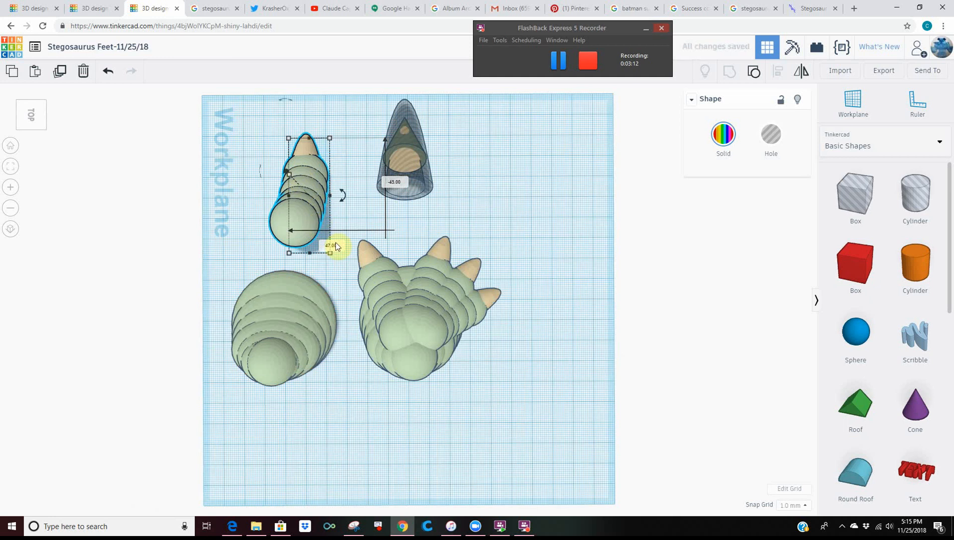
Step: Select the seven rear spheres in the foot and narrow them together to 45.77 mm from their left side
right_click_drag(534, 315, 357, 370)
left_click_drag(424, 341, 428, 339)
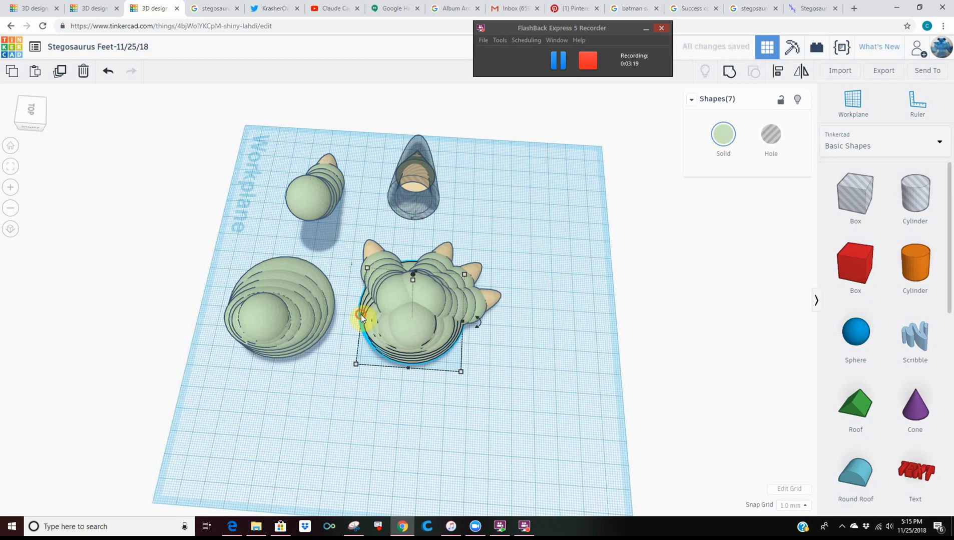
left_click_drag(361, 318, 365, 321)
Step: Duplicate the set-aside toe and place the copy in the empty gap at the front of the foot
left_click(314, 202)
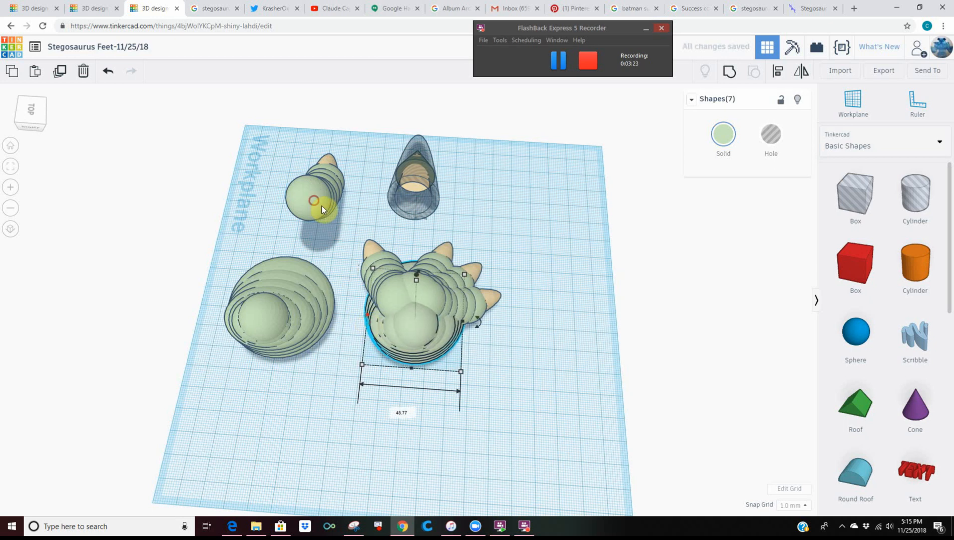
left_click_drag(391, 231, 414, 300)
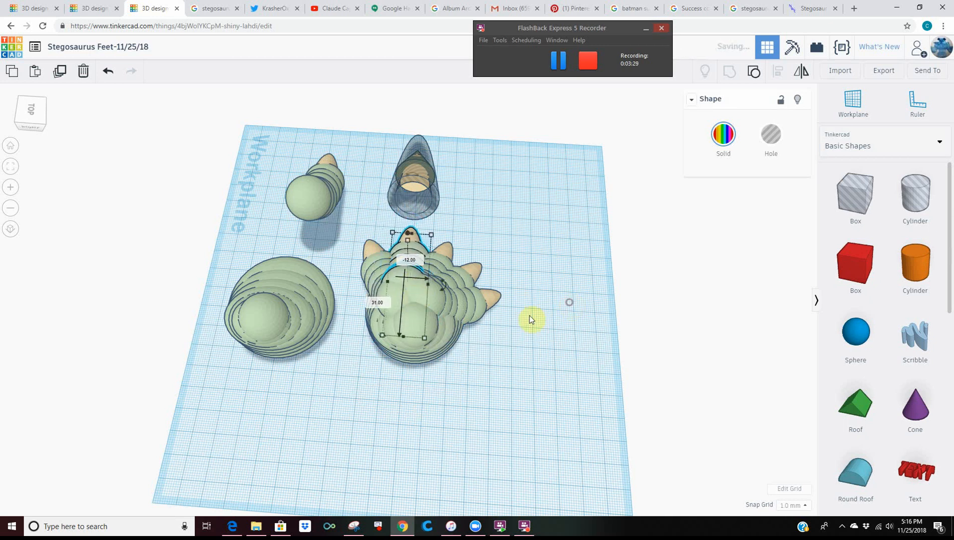
left_click(417, 395)
mouse_move(418, 395)
right_mouse_down()
mouse_move(488, 399)
mouse_move(421, 392)
mouse_move(403, 406)
right_mouse_up()
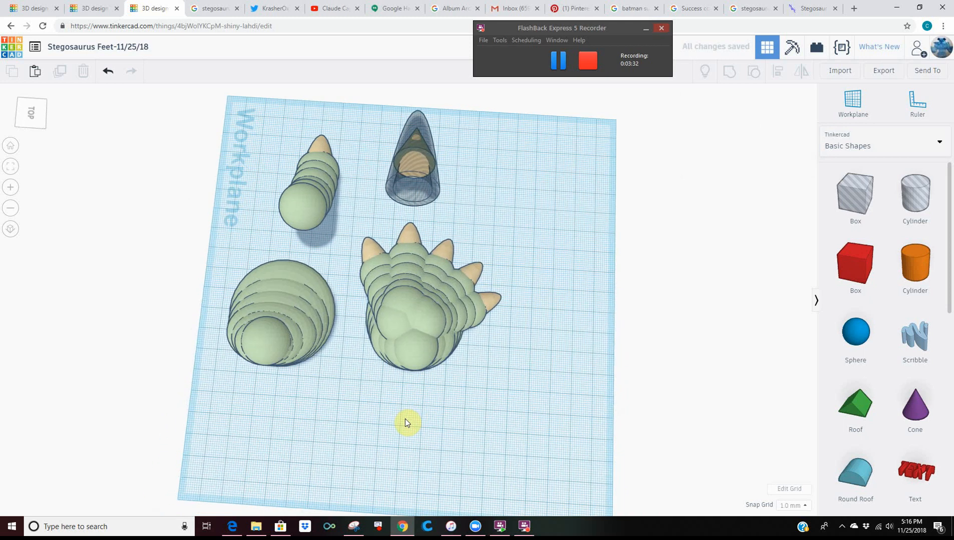
right_click_drag(405, 419, 362, 356)
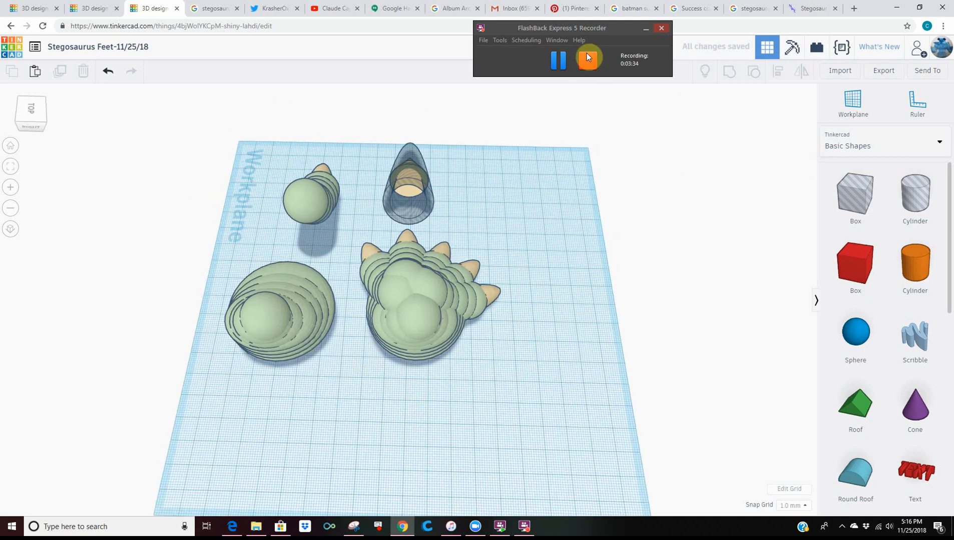